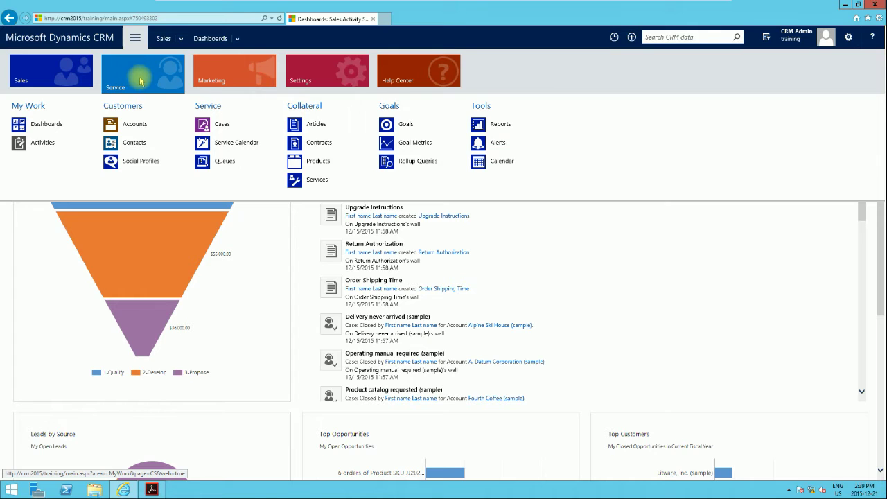
Open the Service area's cases list and switch it to the Active Cases view and on to All Cases.
left_click(221, 125)
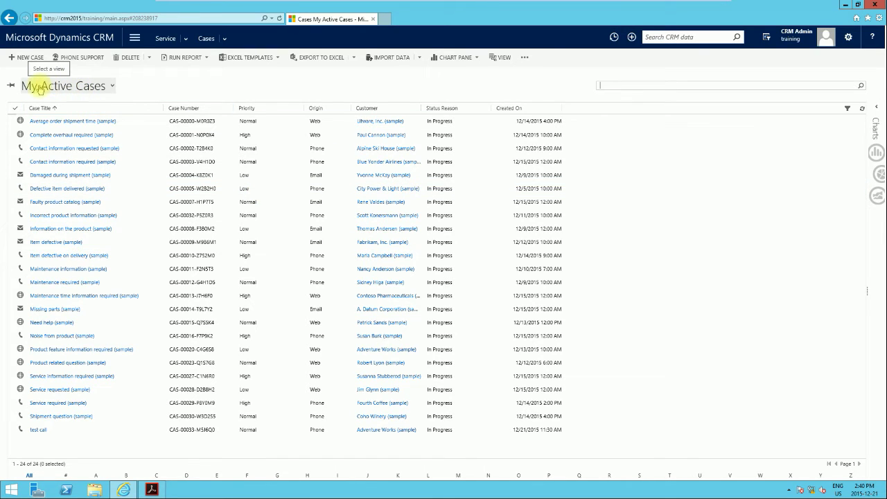
left_click(111, 89)
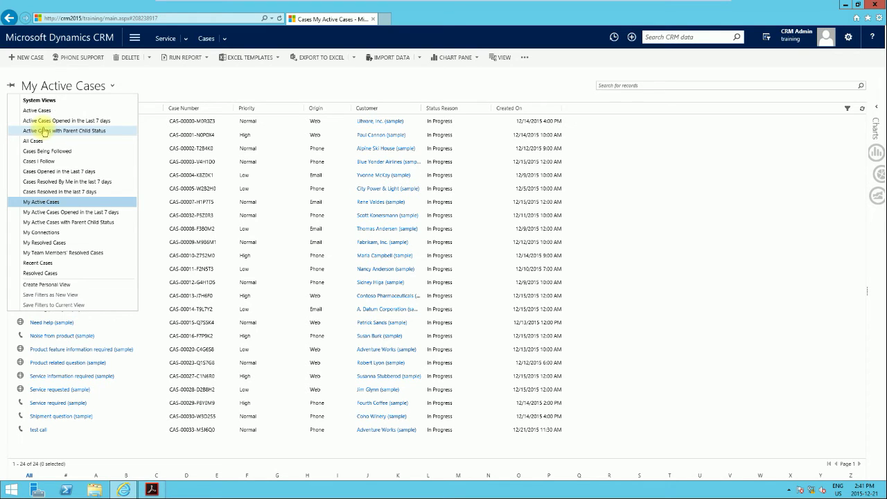
left_click(37, 111)
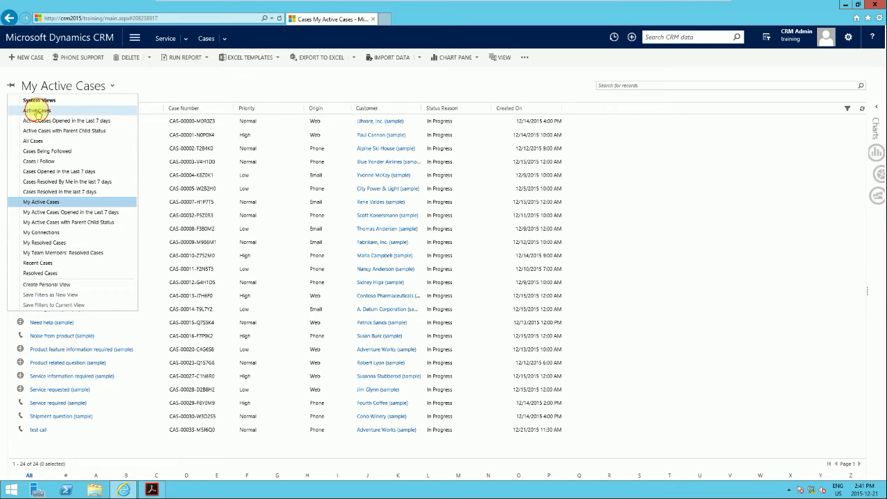
left_click(88, 89)
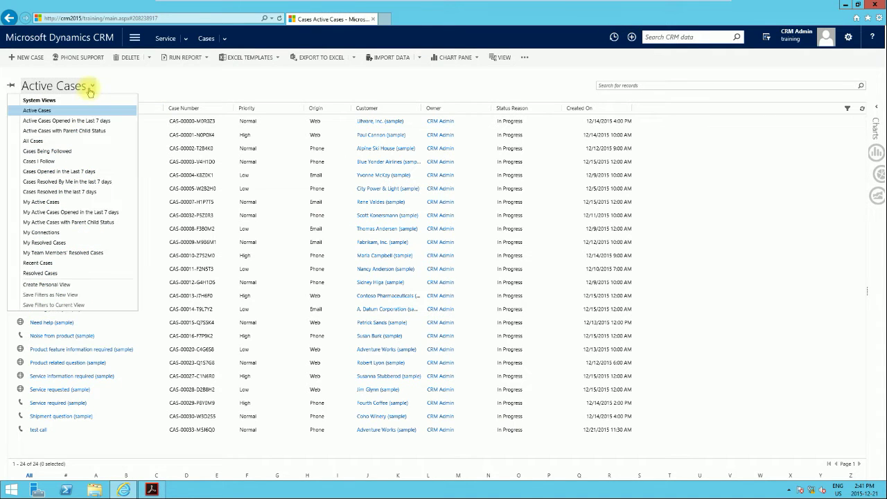
left_click(61, 141)
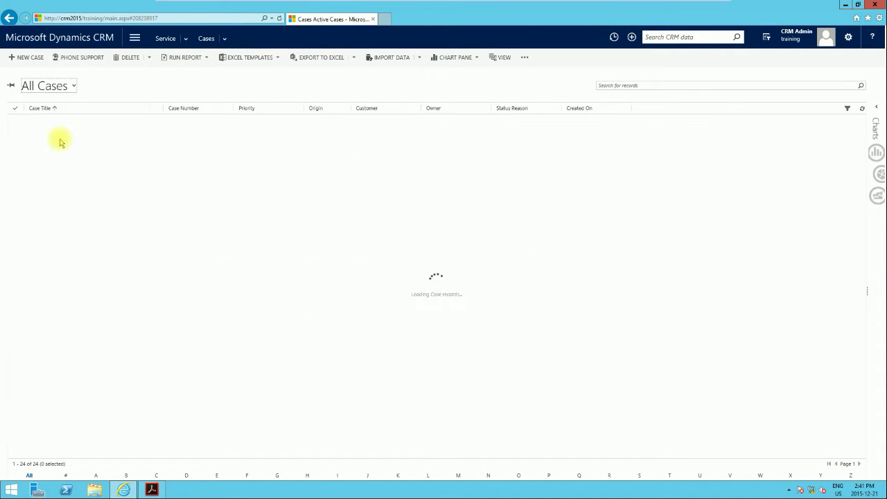
Open the Average order shipment time (sample) case from the list and return to the home dashboard.
left_click(73, 89)
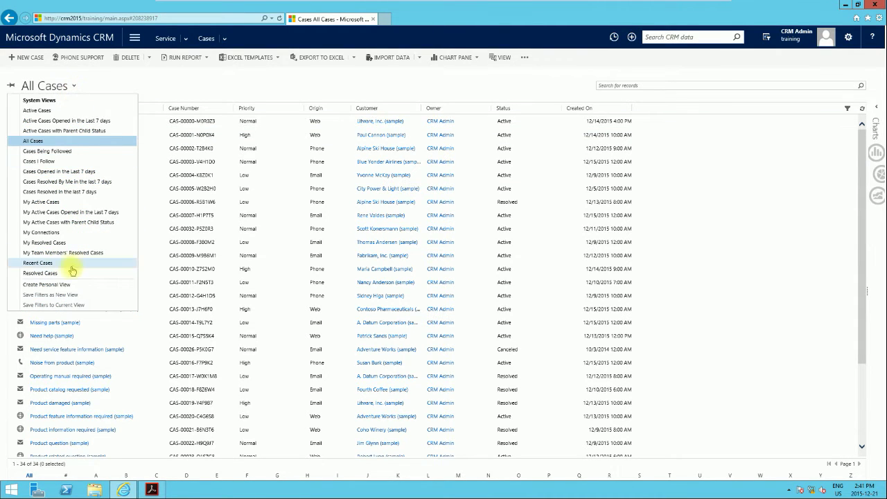
left_click(189, 89)
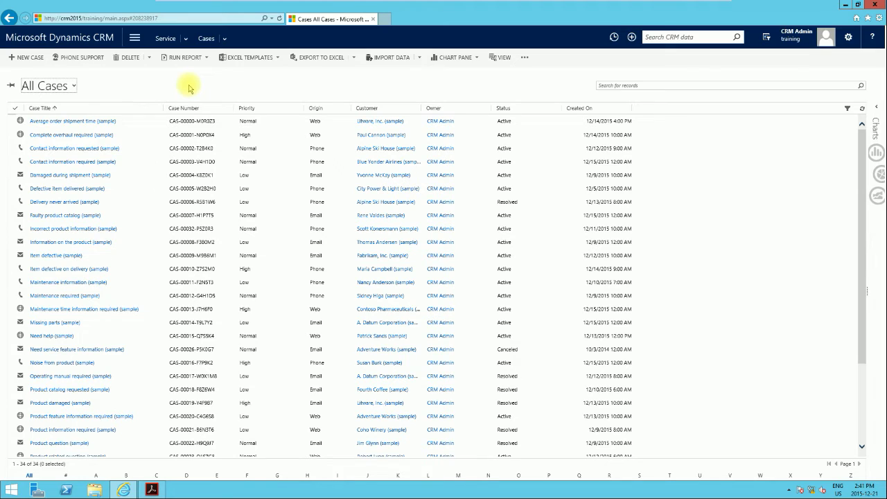
left_click(65, 126)
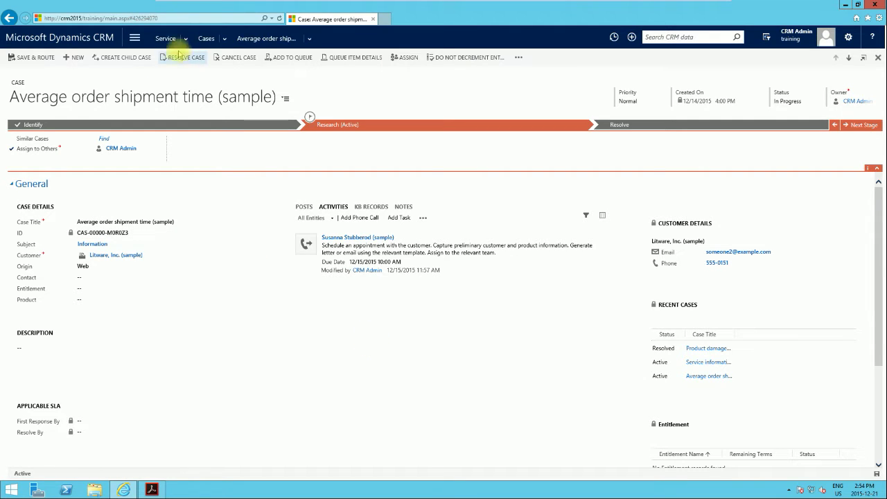
left_click(103, 42)
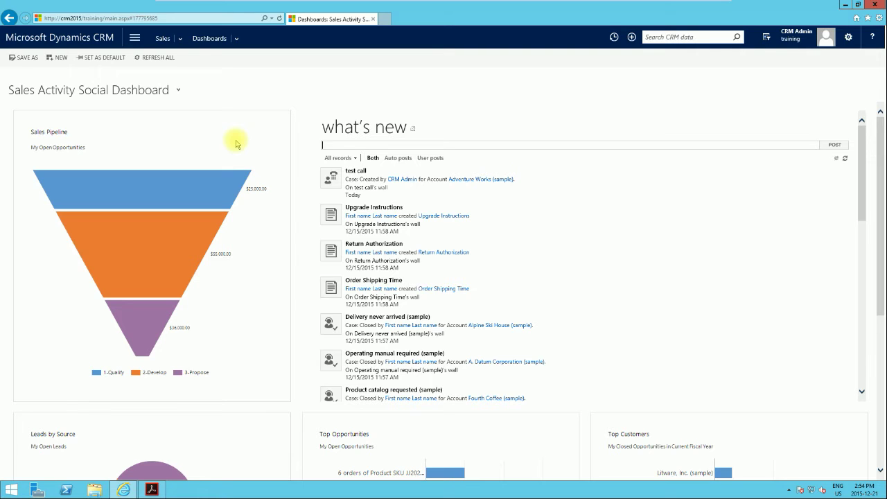
Look through the record types available in the Sales, Service and Marketing areas.
left_click(135, 40)
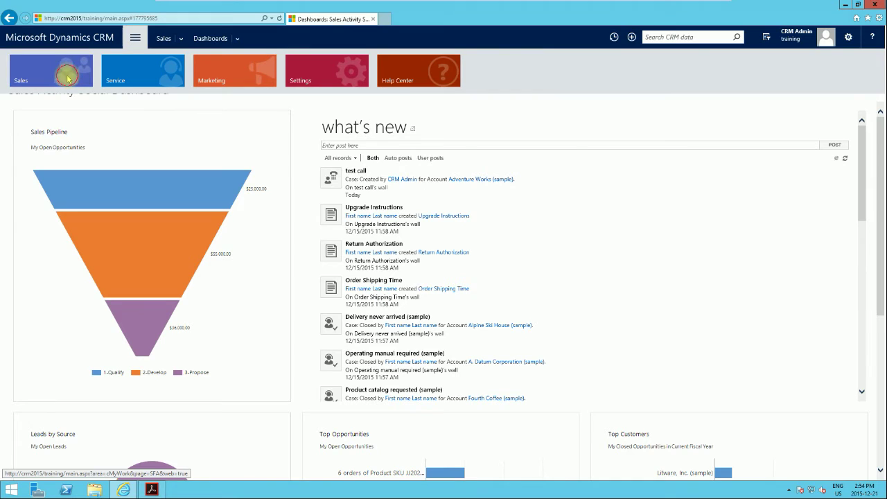
left_click(67, 77)
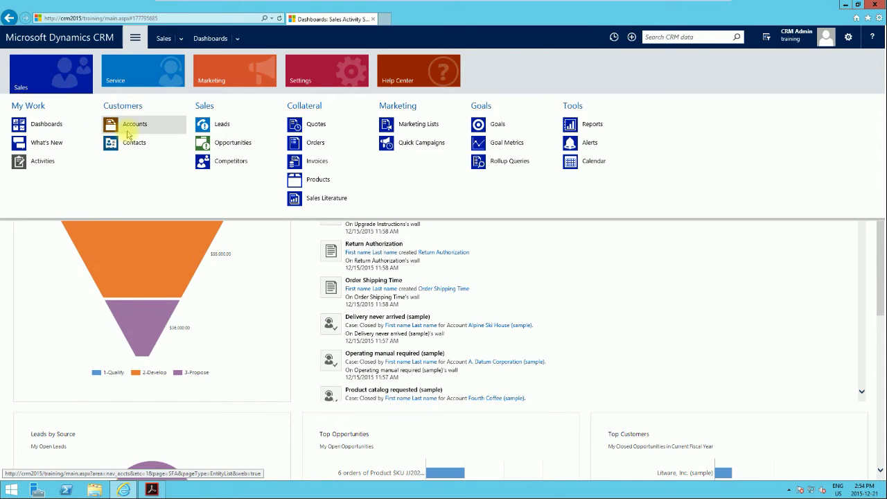
left_click(134, 83)
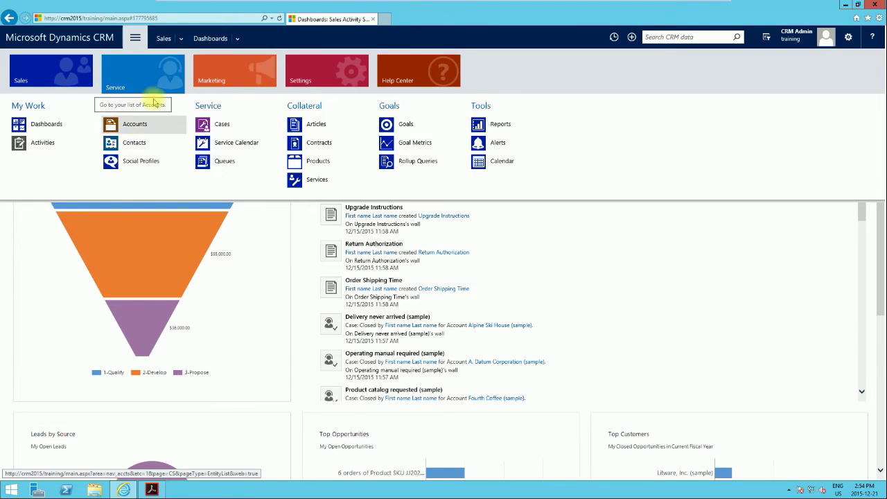
left_click(245, 74)
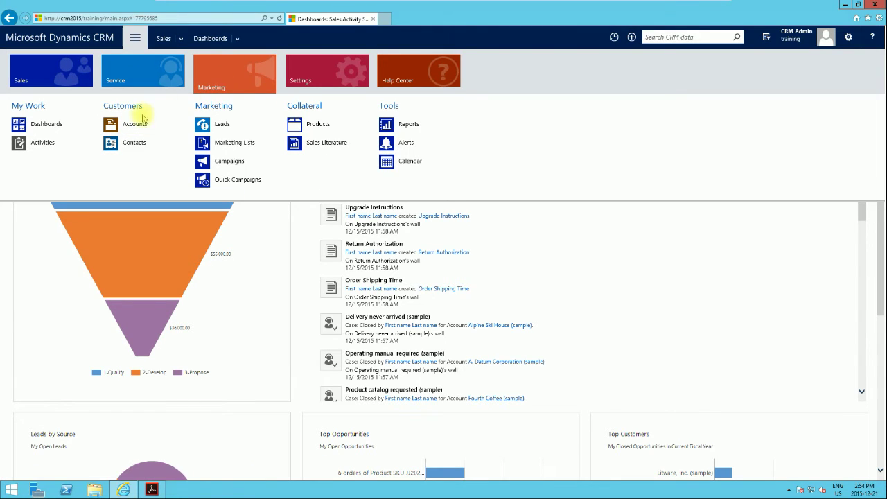
Open the A. Datum Corporation (sample) account from the Service area's accounts list.
left_click(128, 77)
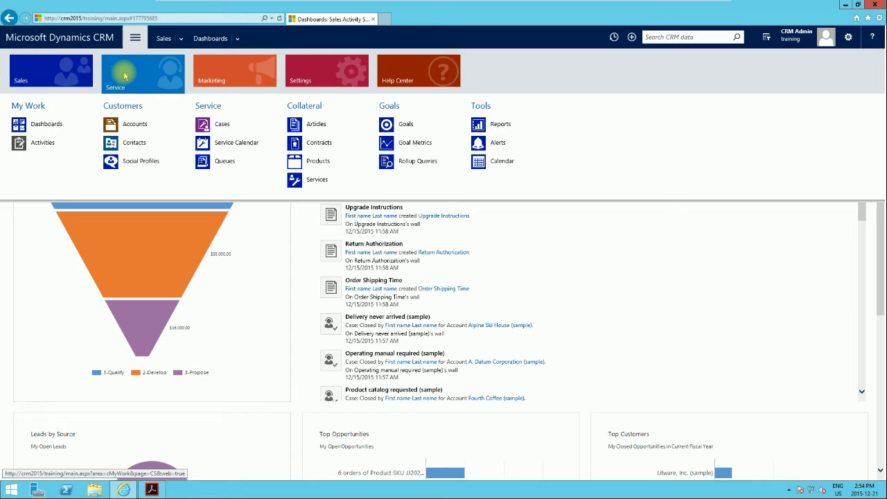
left_click(131, 123)
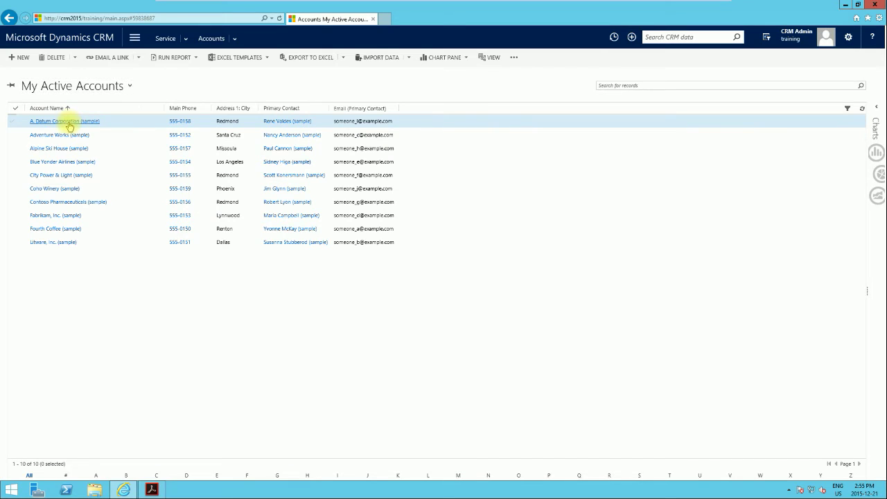
left_click(69, 125)
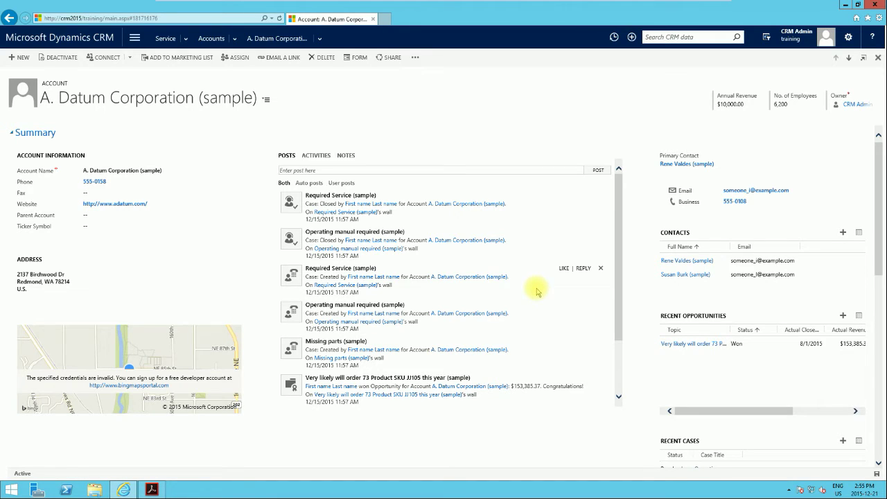
Open the first contact's record from the Service area's contacts list.
left_click(136, 41)
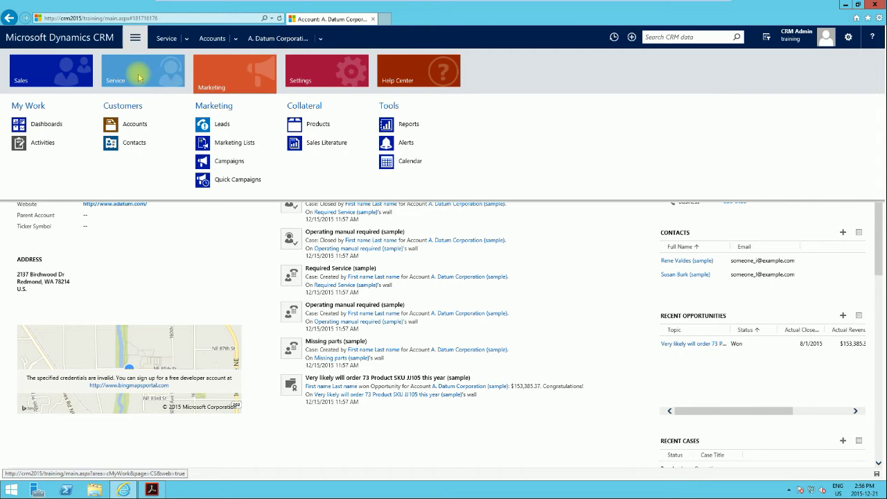
left_click(142, 71)
left_click(131, 147)
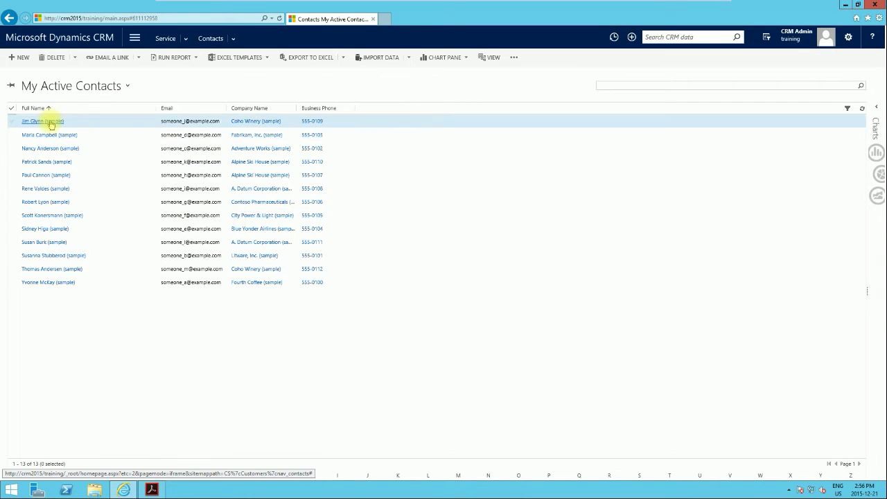
double_click(198, 215)
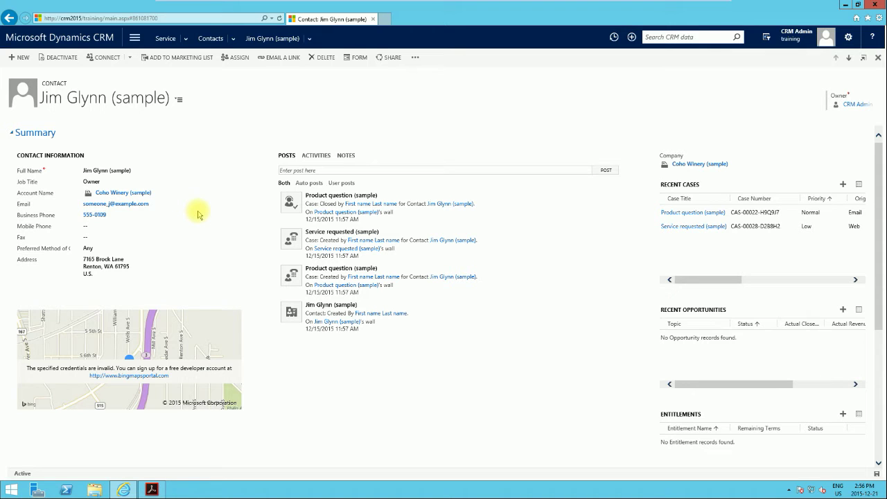
Go back to the A. Datum Corporation (sample) account and follow the links between it and its primary contact.
left_click(136, 38)
left_click(142, 71)
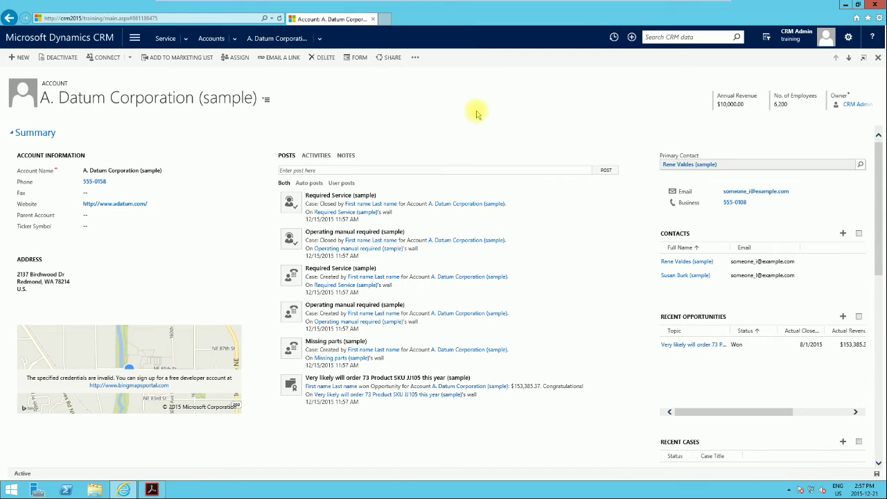
left_click(676, 167)
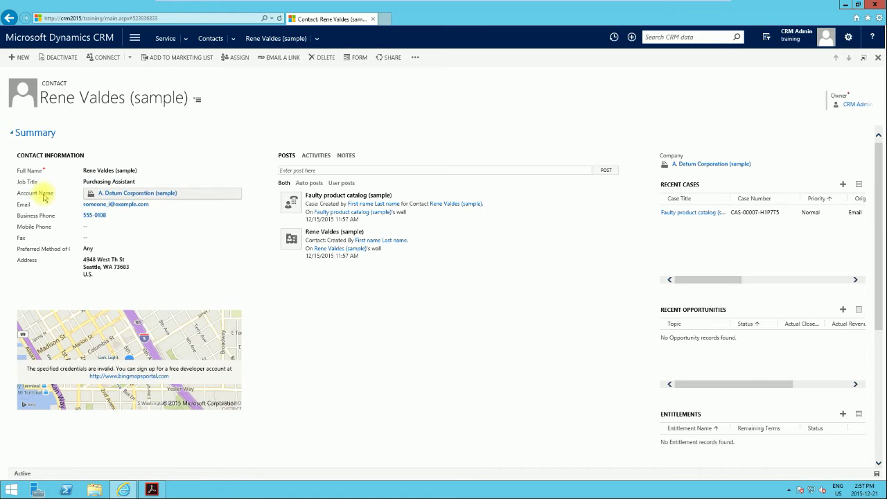
left_click(144, 194)
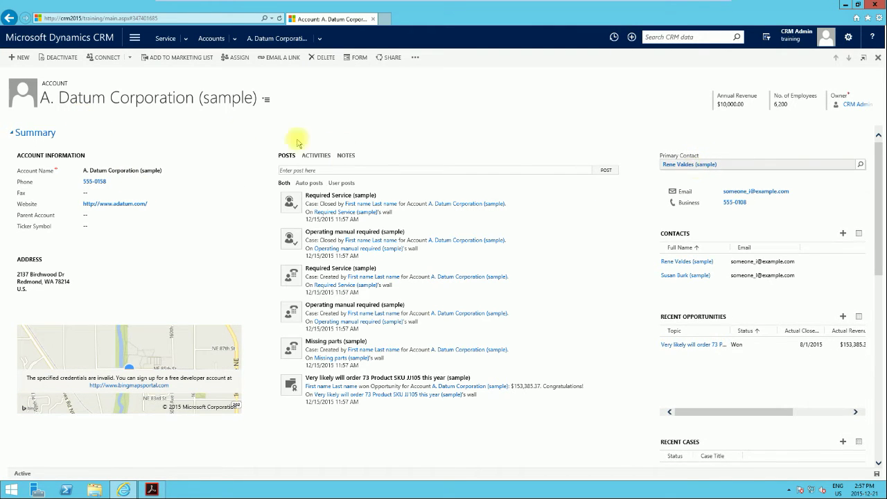
left_click(664, 165)
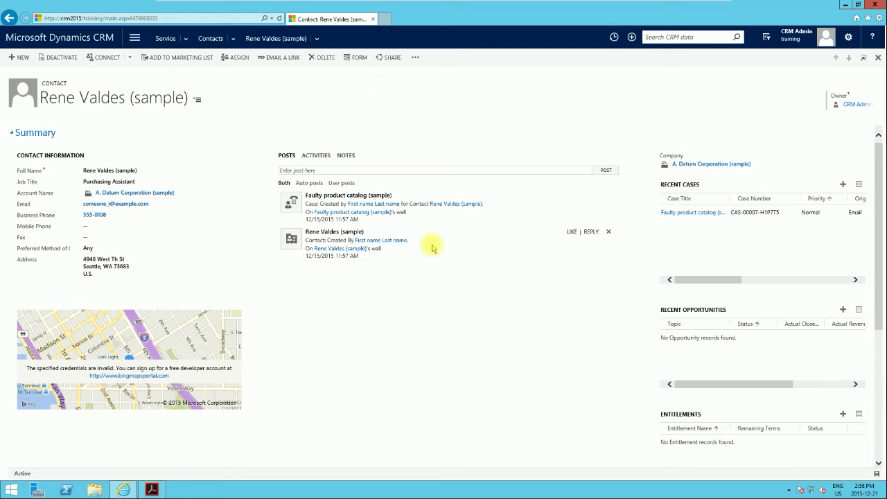
View the contact's activities and look at the entry forms for adding a phone call and a task.
left_click(316, 155)
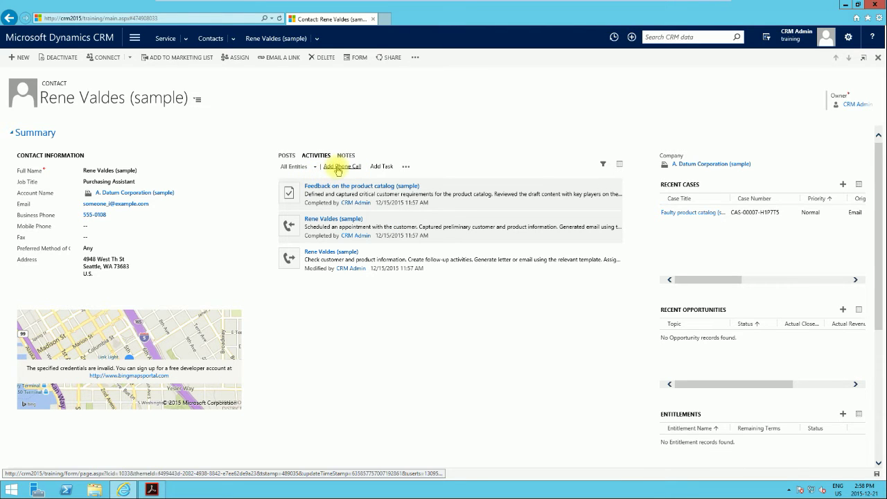
left_click(339, 168)
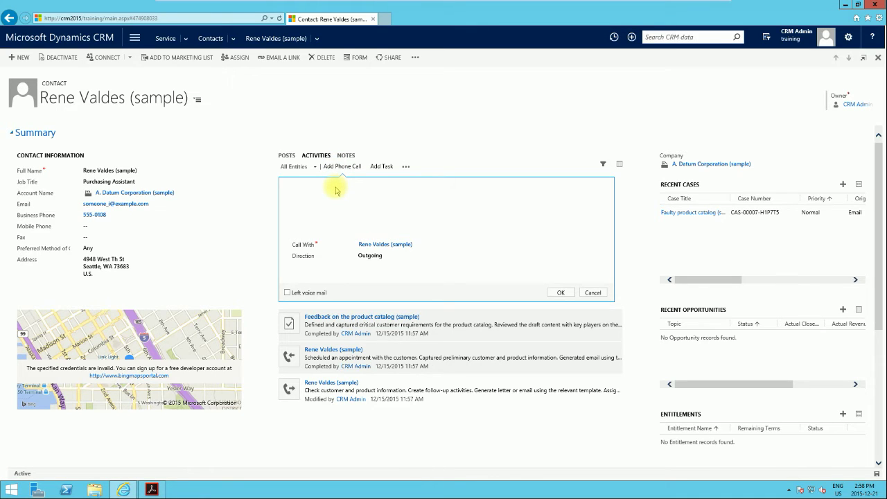
left_click(336, 191)
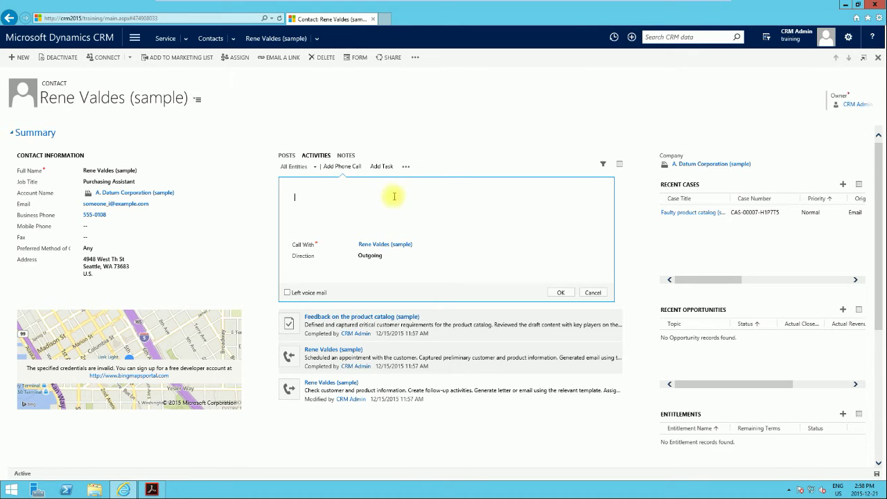
left_click(381, 167)
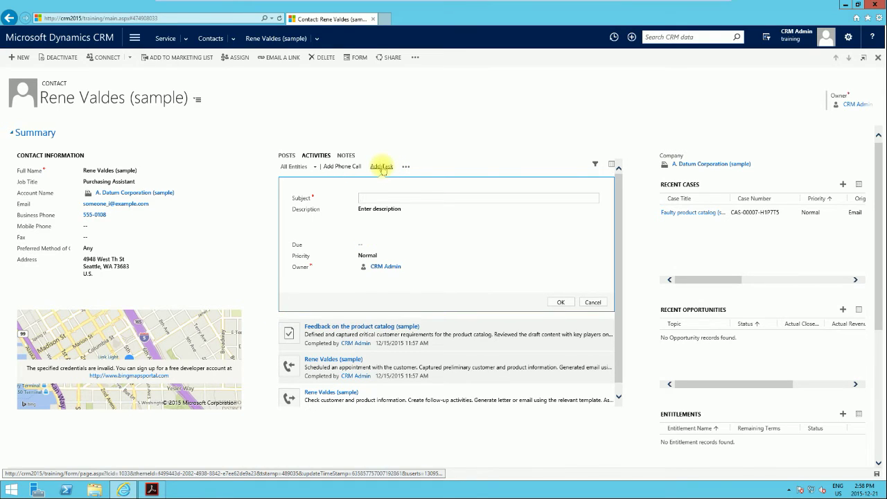
left_click(394, 199)
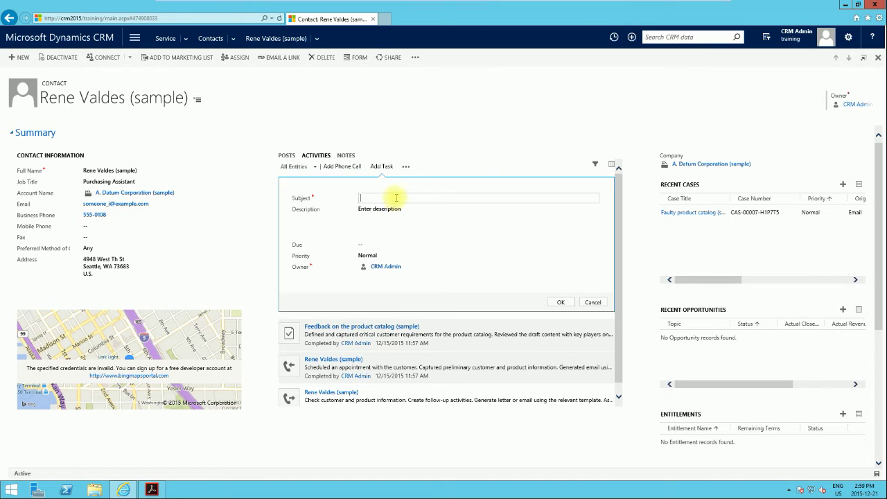
left_click(406, 166)
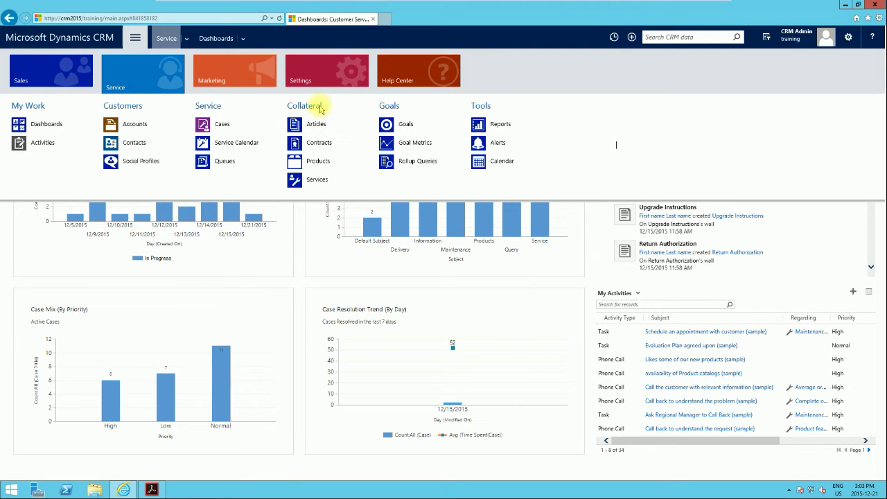
Open the Service area's Articles list, followed by its Contracts list.
left_click(319, 126)
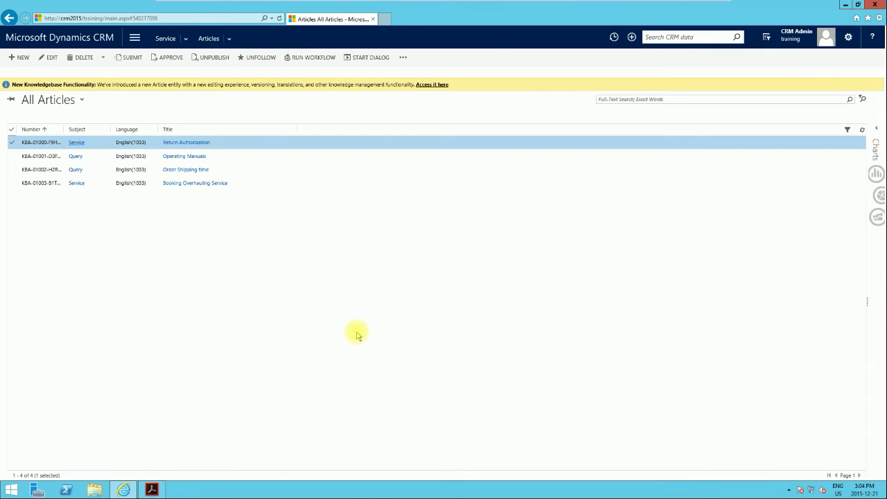
left_click(135, 36)
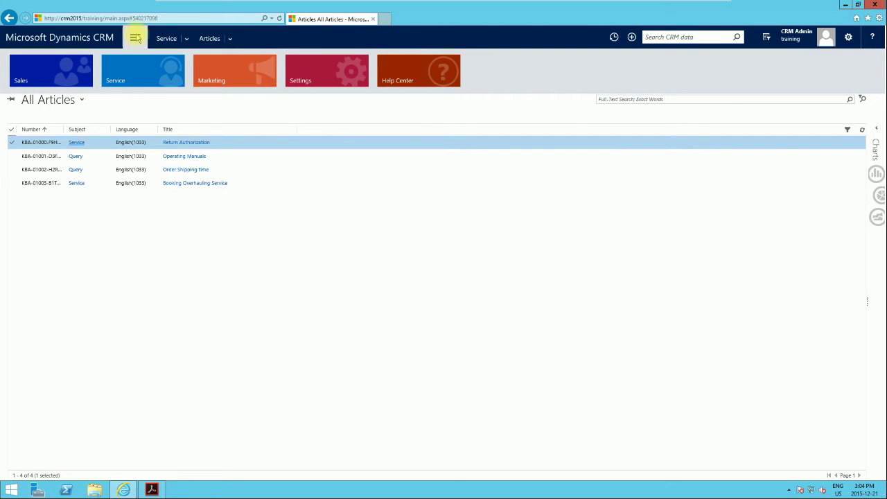
left_click(156, 74)
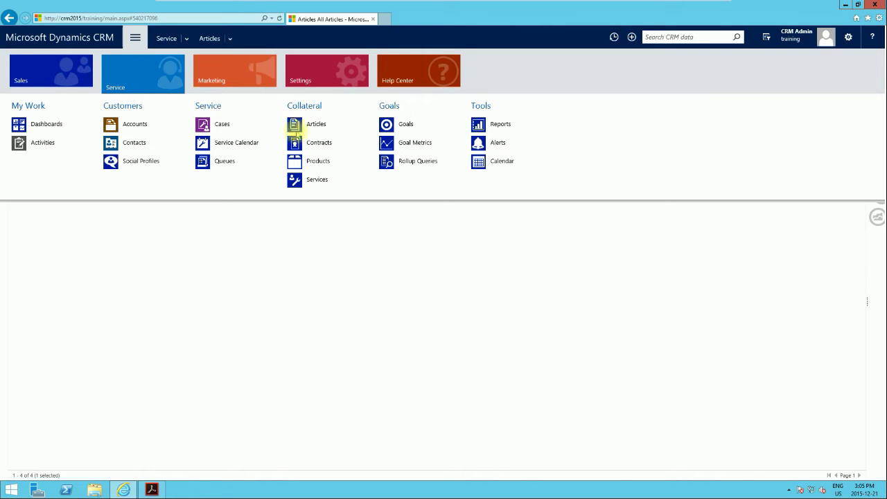
left_click(331, 148)
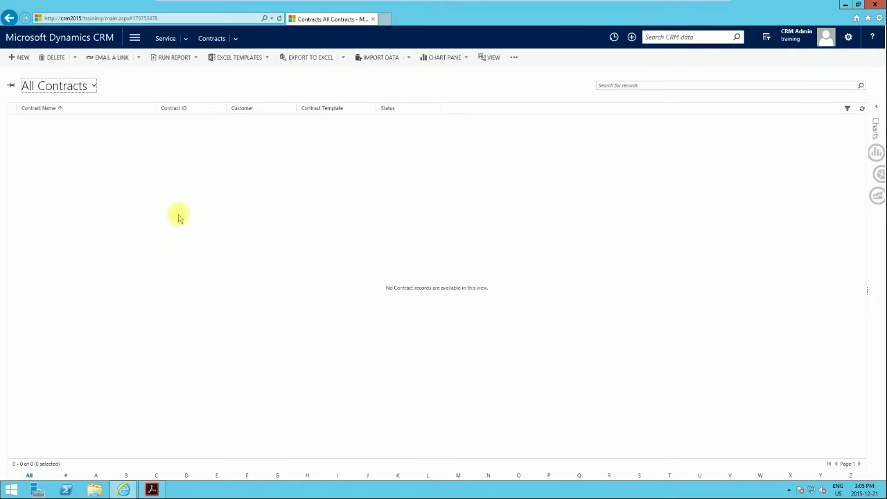
Open the Service area's Queues list.
left_click(186, 38)
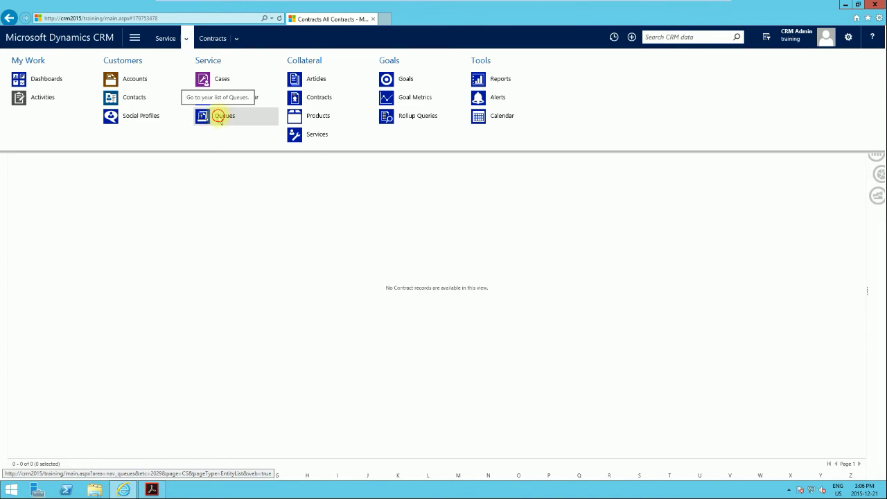
left_click(218, 115)
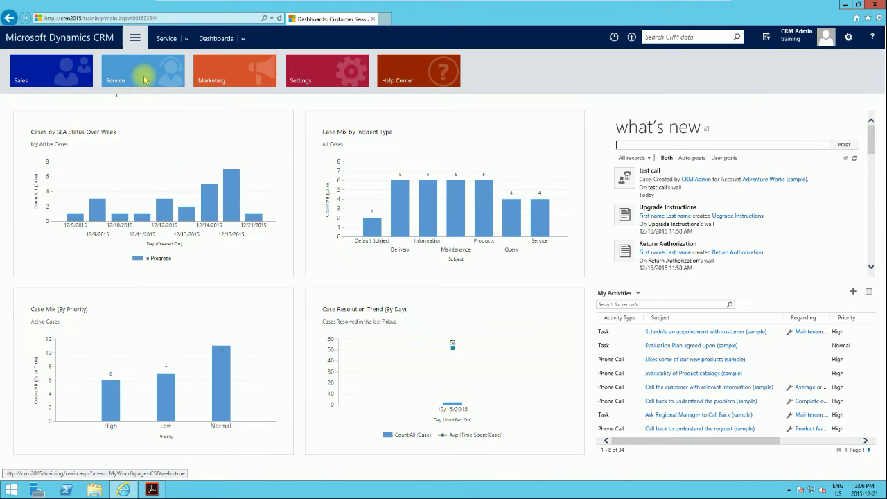
Open the Service area's Products list, followed by its Goals list.
left_click(145, 81)
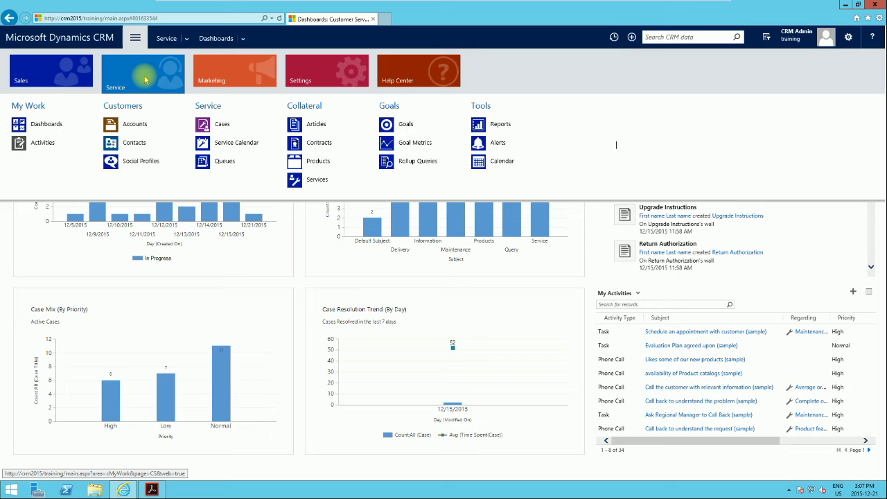
left_click(316, 161)
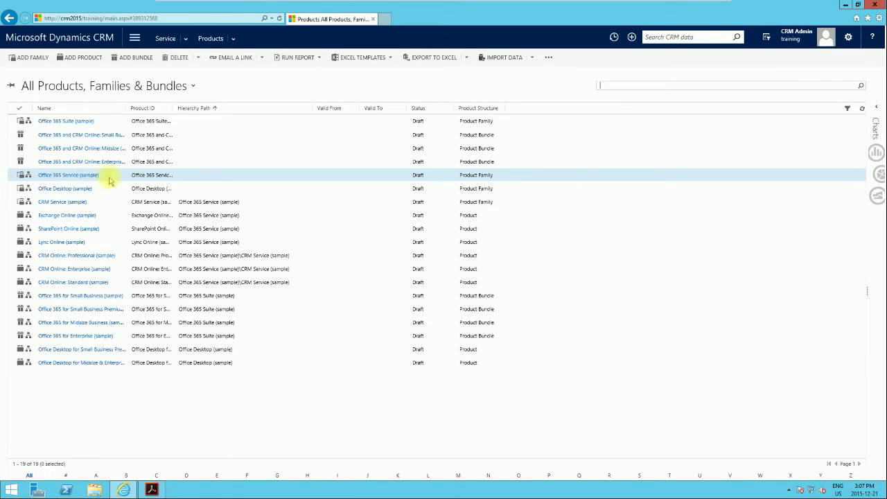
left_click(134, 39)
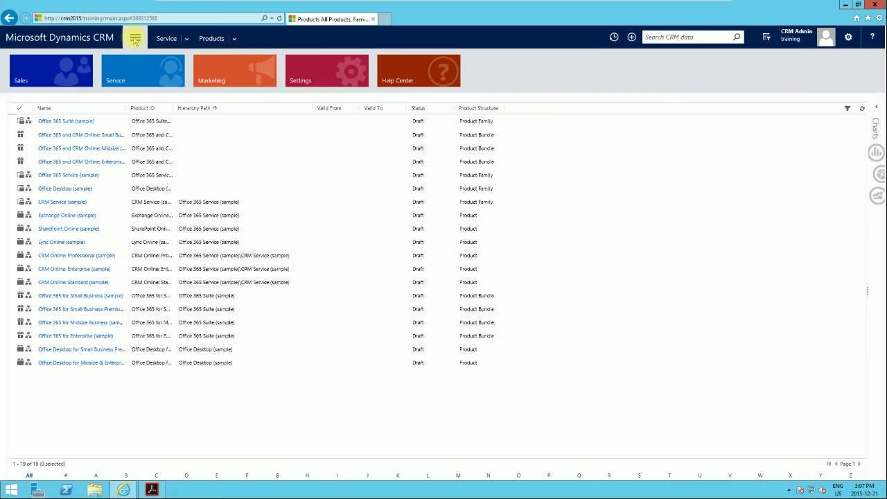
left_click(137, 72)
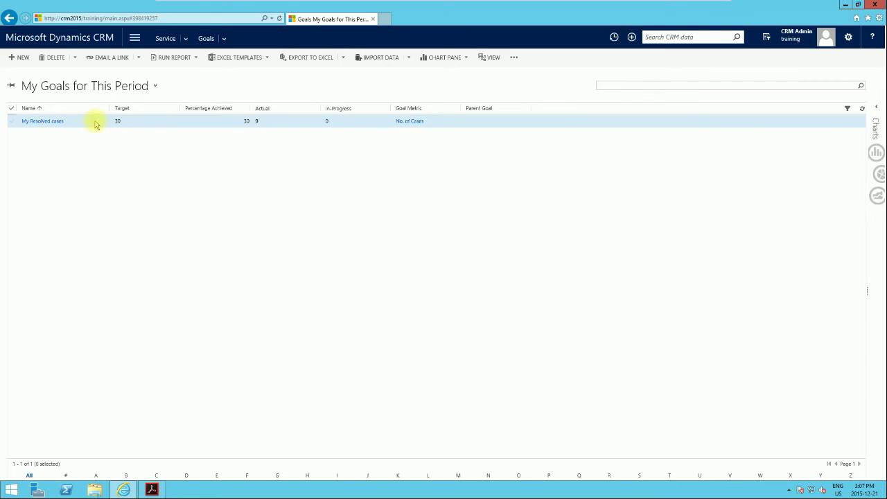
Switch the goals list to the Active Goals view and open the goal metric of the My Resolved cases goal.
left_click(139, 87)
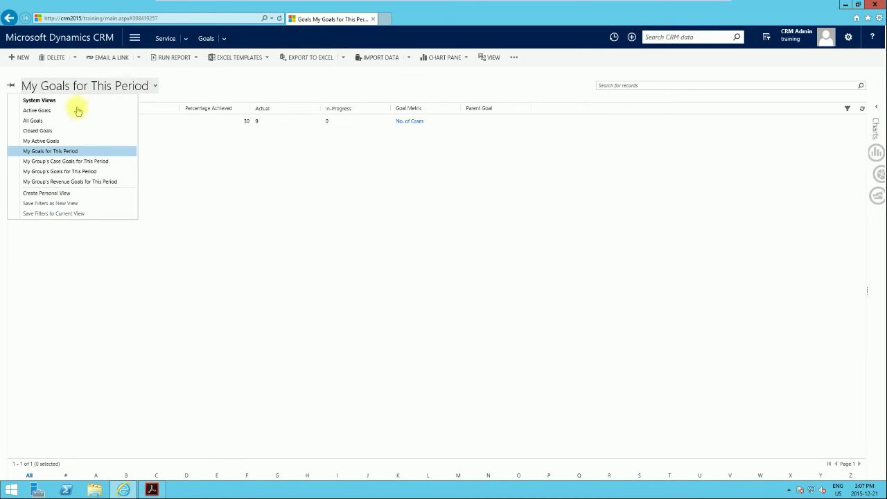
left_click(53, 112)
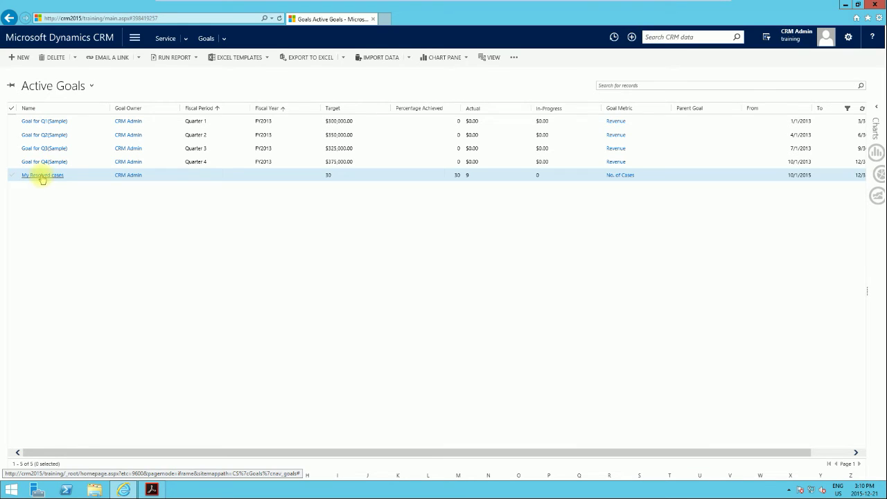
double_click(82, 178)
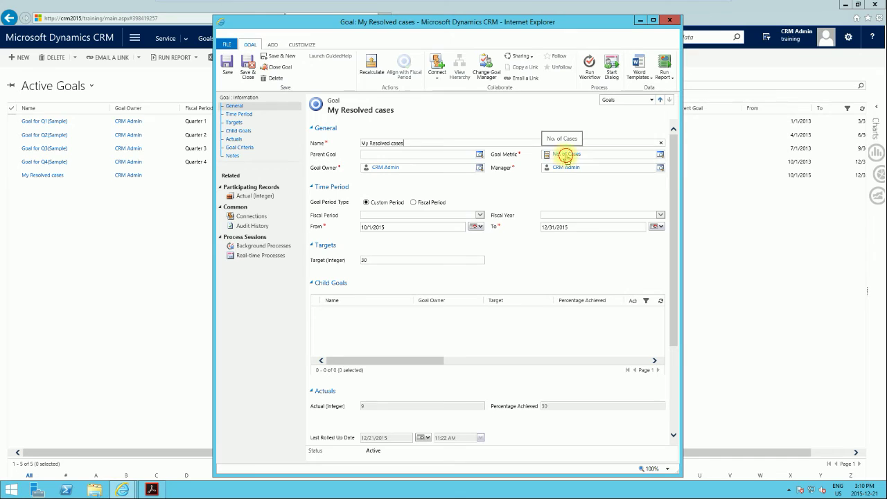
left_click(566, 155)
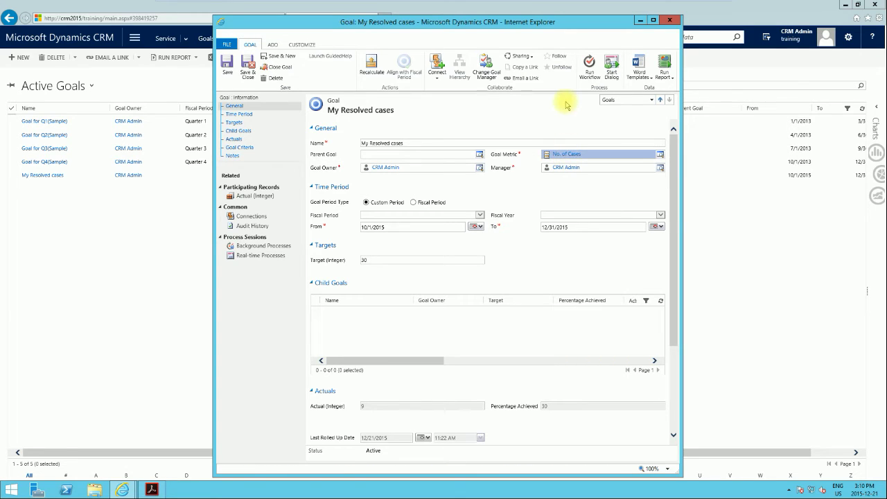
left_click(568, 155)
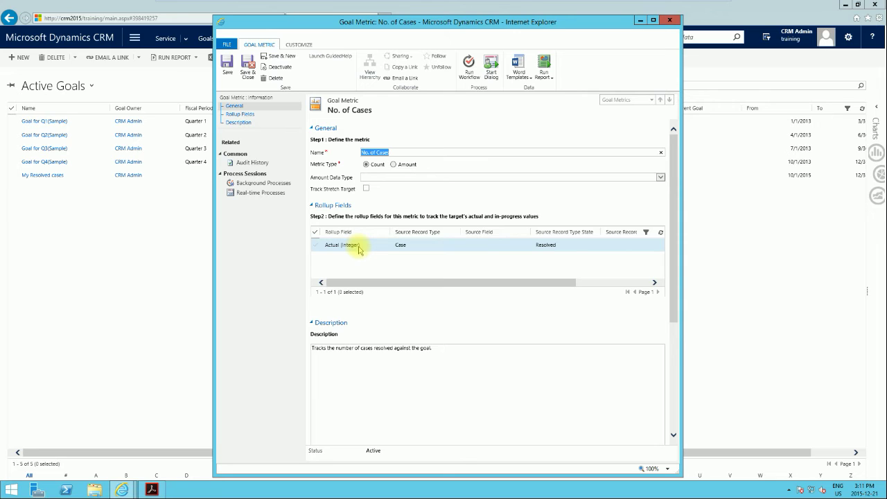
Inspect the Actual (Integer) rollup field of the No. of Cases metric, and return to the My Resolved cases goal.
double_click(341, 247)
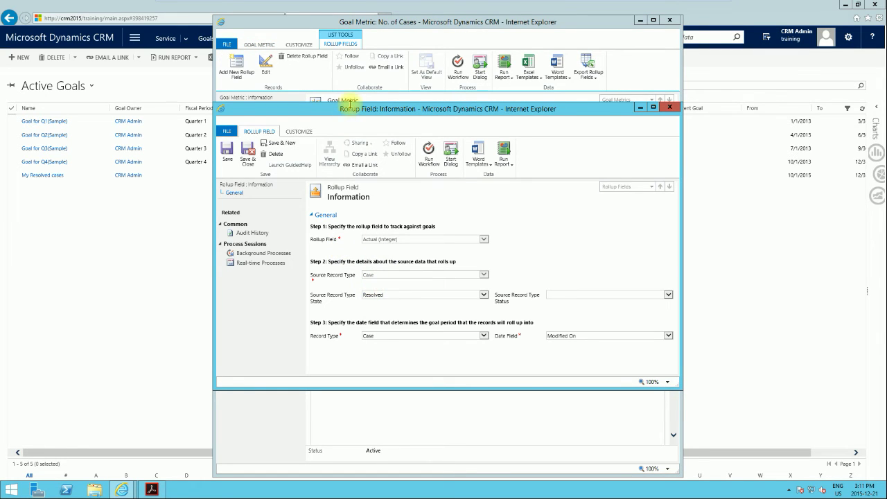
left_click_drag(352, 117, 648, 181)
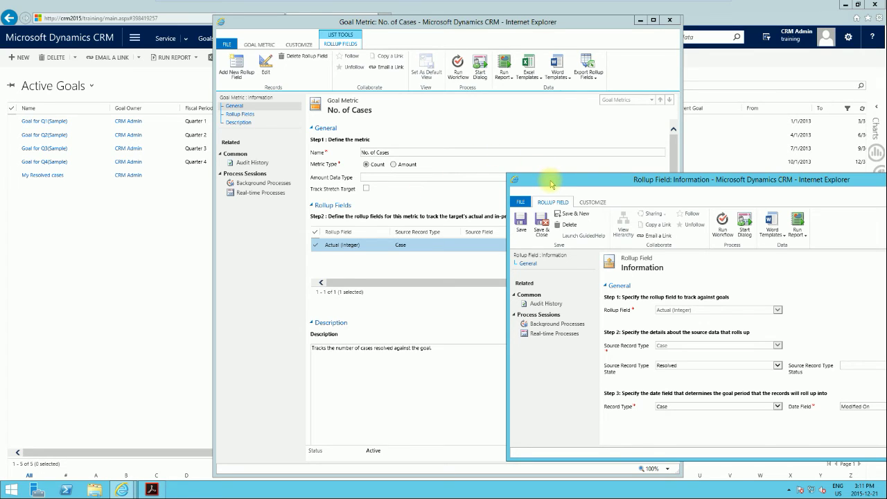
left_click_drag(551, 184, 224, 154)
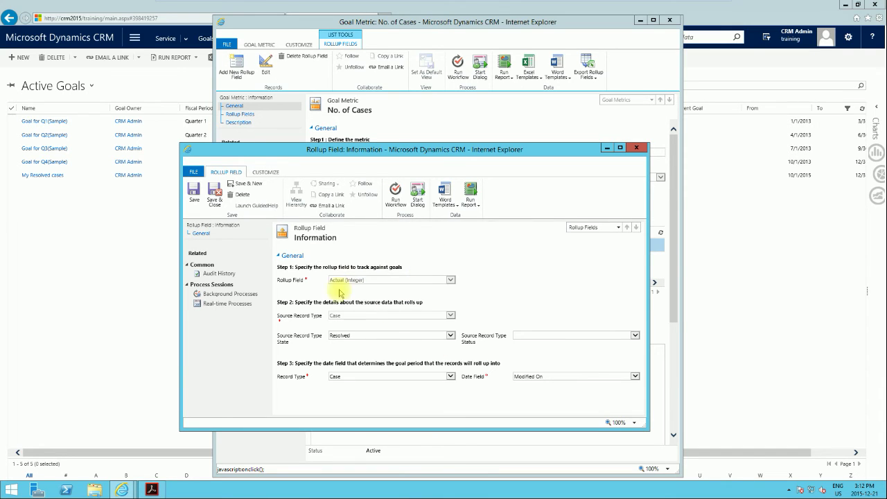
left_click_drag(393, 148, 521, 242)
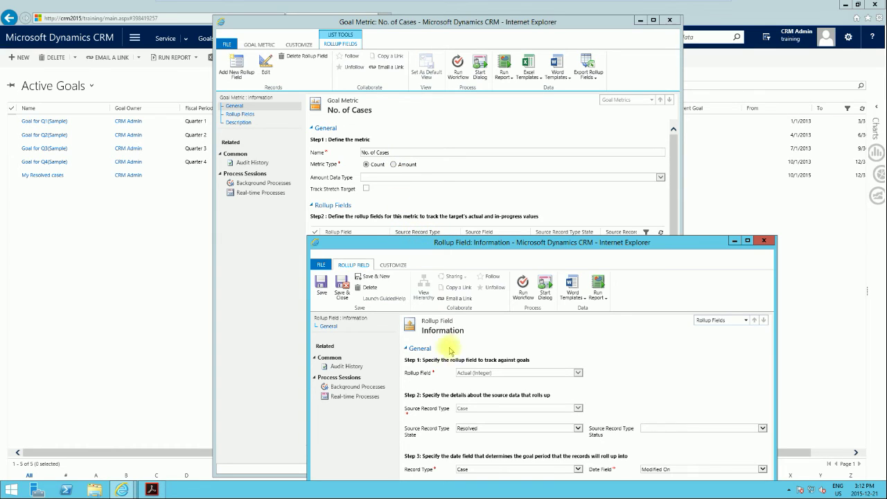
left_click(765, 242)
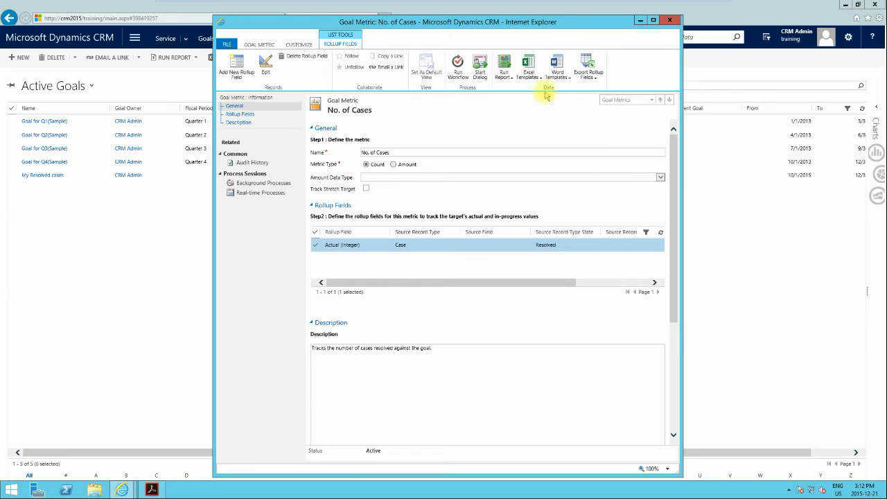
left_click(670, 20)
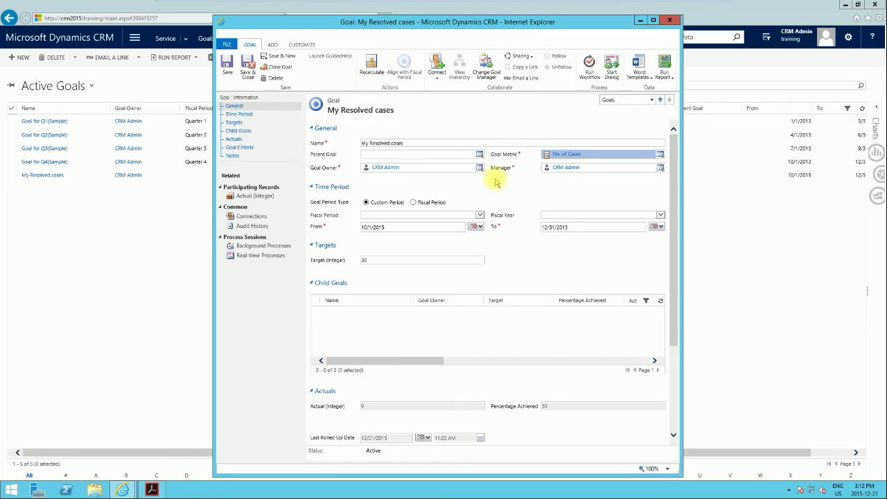
Enter CRM Admin Resolved Goals as the goal's name.
left_click(387, 141)
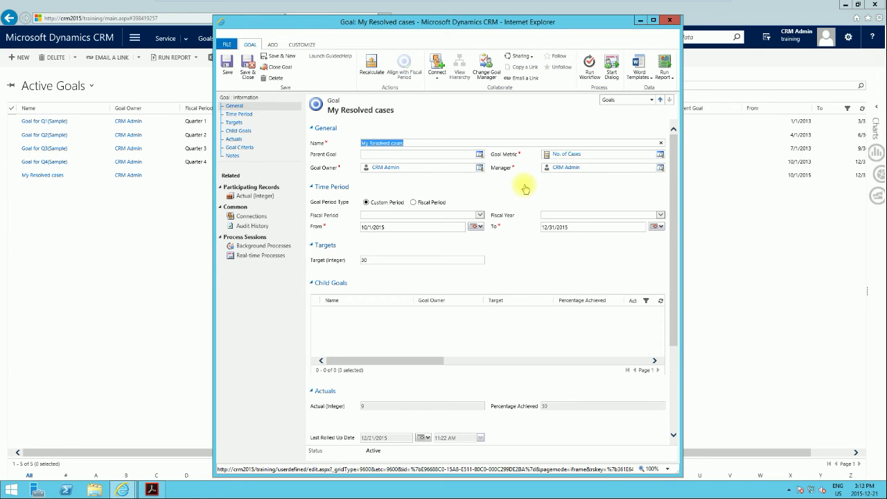
type("CRM Admin Resolve")
key("BackSpace")
type("ued")
type(" Goal")
type("s")
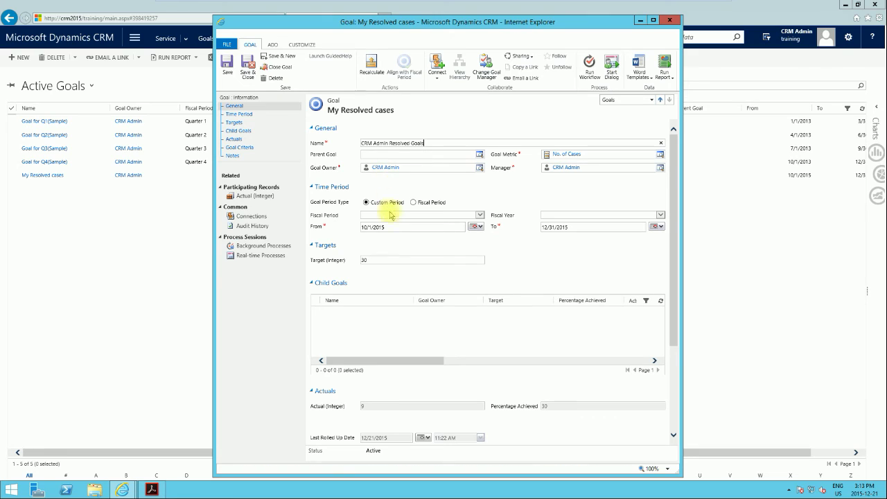
Review the goal's From and To dates and its integer target.
left_click(362, 261)
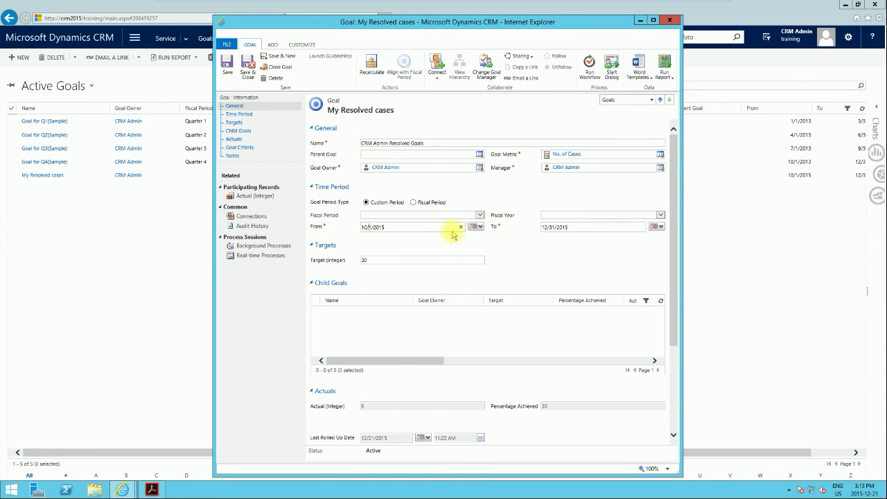
left_click(566, 227)
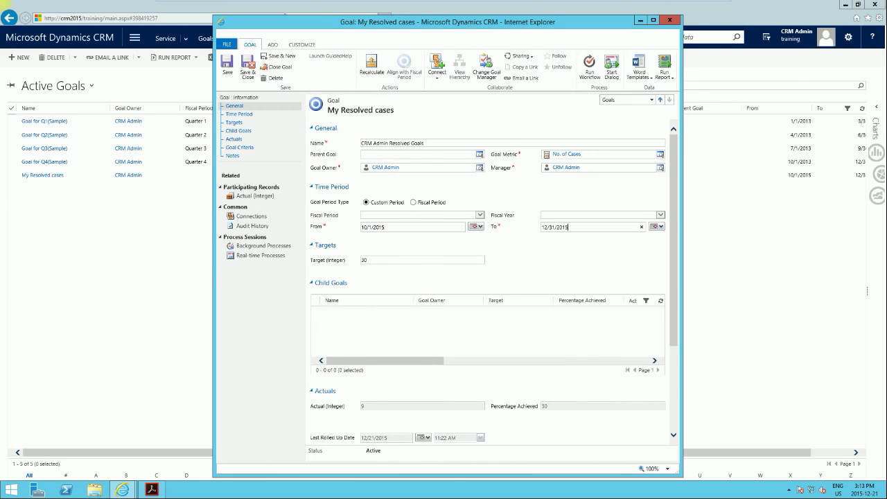
left_click(373, 259)
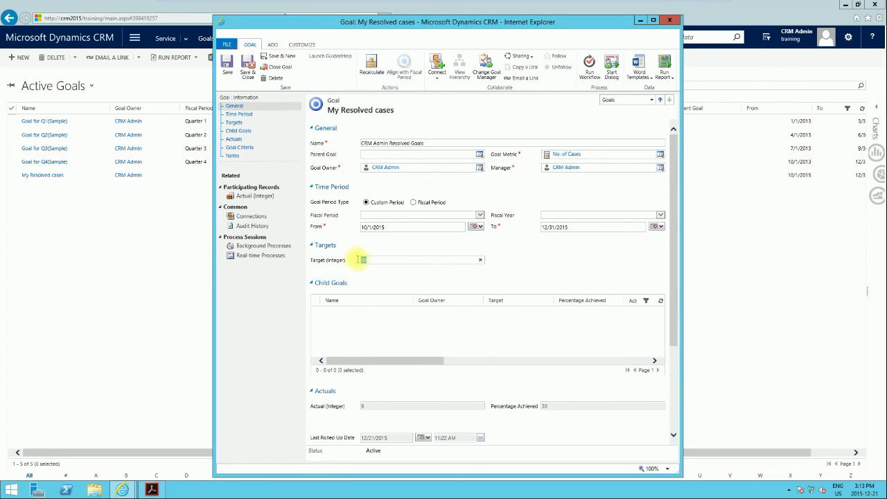
left_click_drag(359, 260, 379, 267)
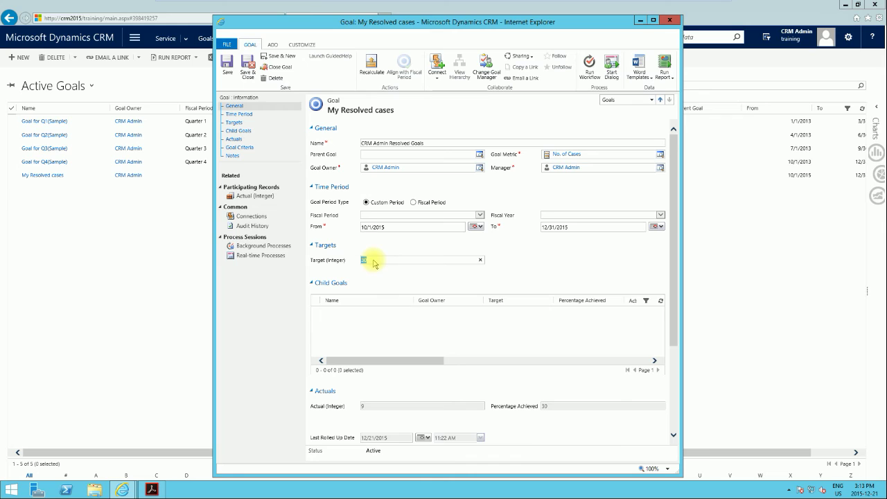
left_click(372, 228)
left_click(590, 226)
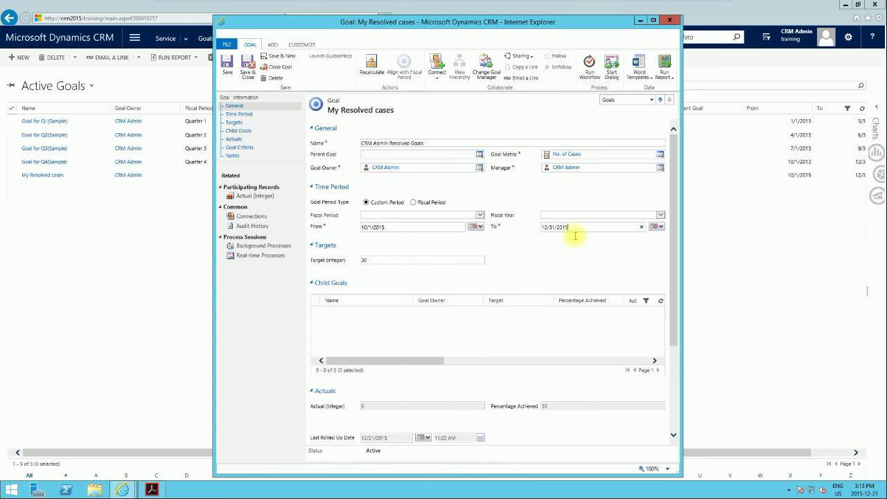
Look over the goal's child goals and goal criteria, including the rollup query field, and close the goal without saving.
left_click(411, 327)
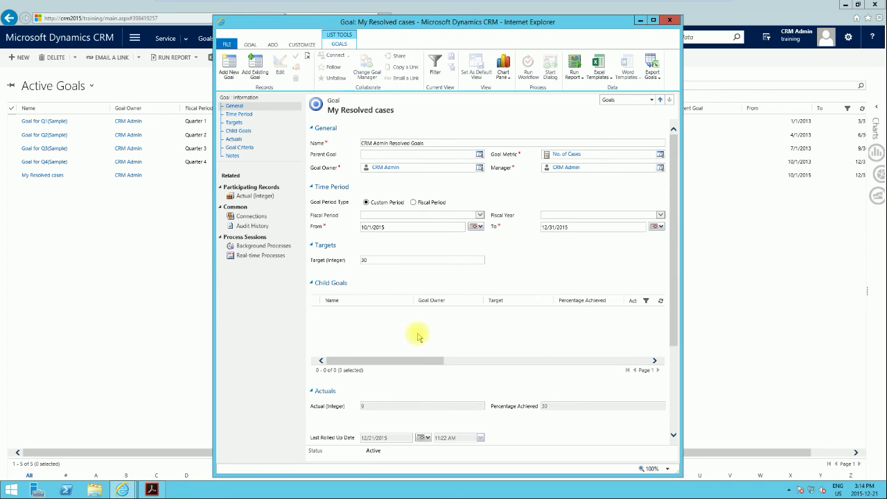
left_click_drag(673, 257, 673, 358)
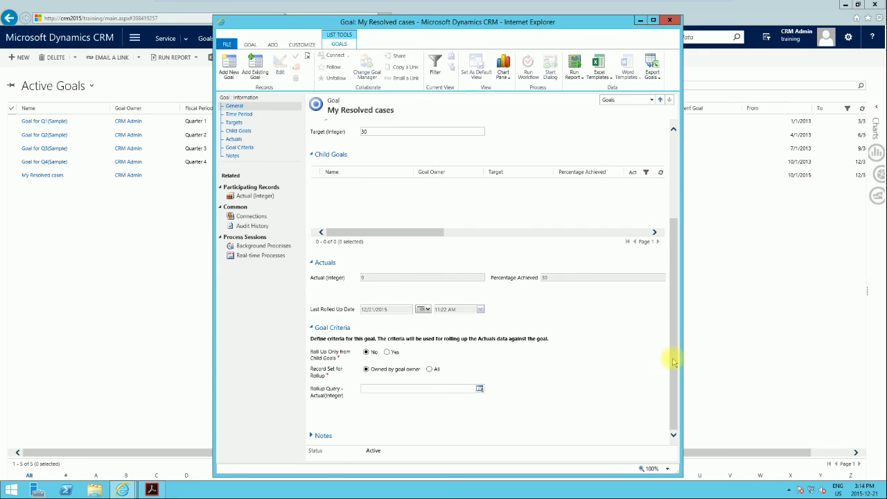
left_click(401, 389)
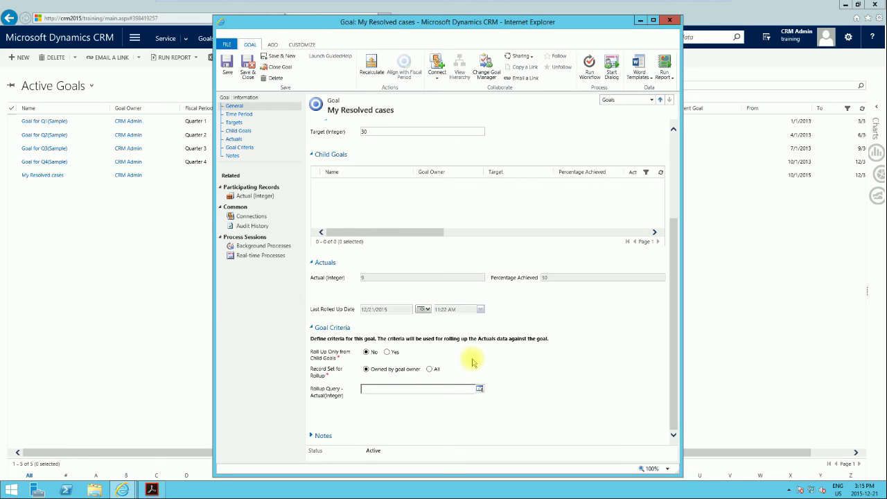
left_click(669, 20)
left_click(387, 246)
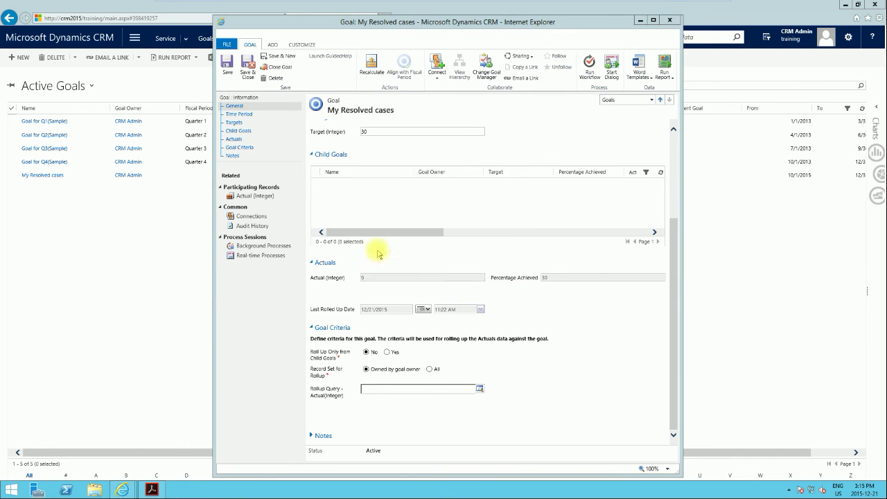
Open Goal for Q4(Sample) and examine the rollup fields of its Revenue goal metric.
left_click(28, 164)
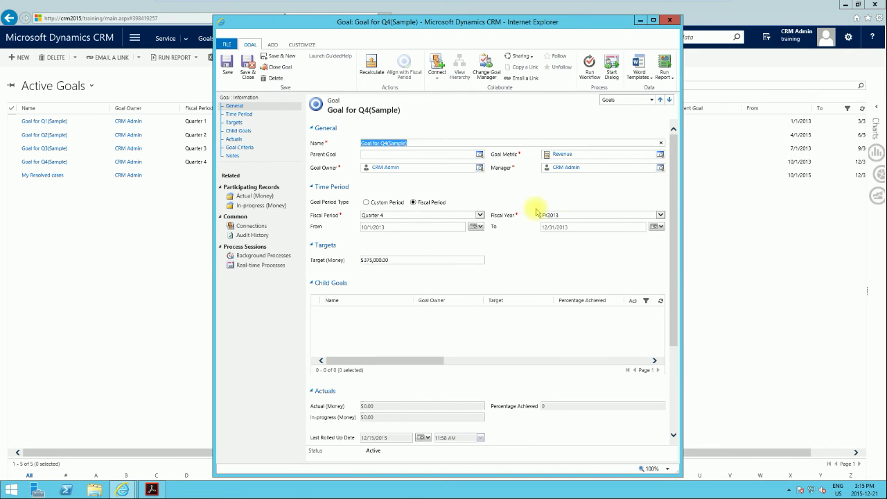
left_click(562, 157)
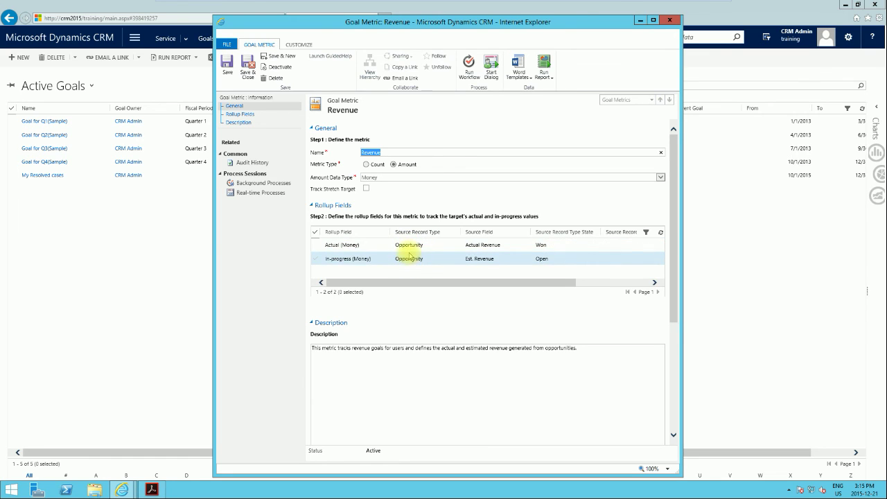
left_click(670, 26)
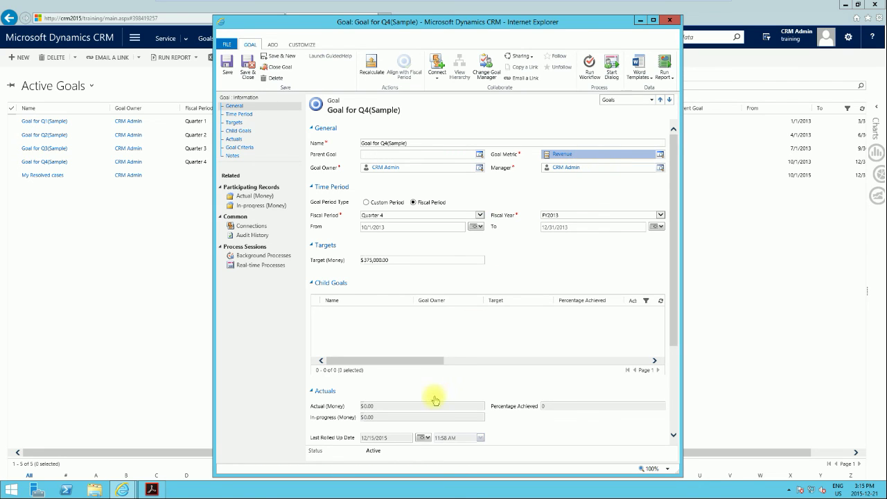
Look up rollup queries for the Q4 goal's actual money criteria, view the blank new rollup query form, and return to the goals list.
left_click(402, 388)
scroll(405, 393, "down", 1)
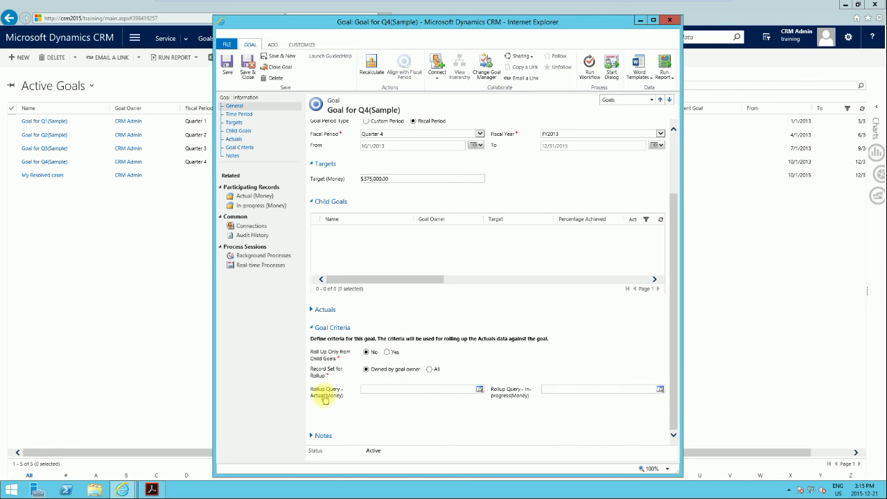
left_click(477, 390)
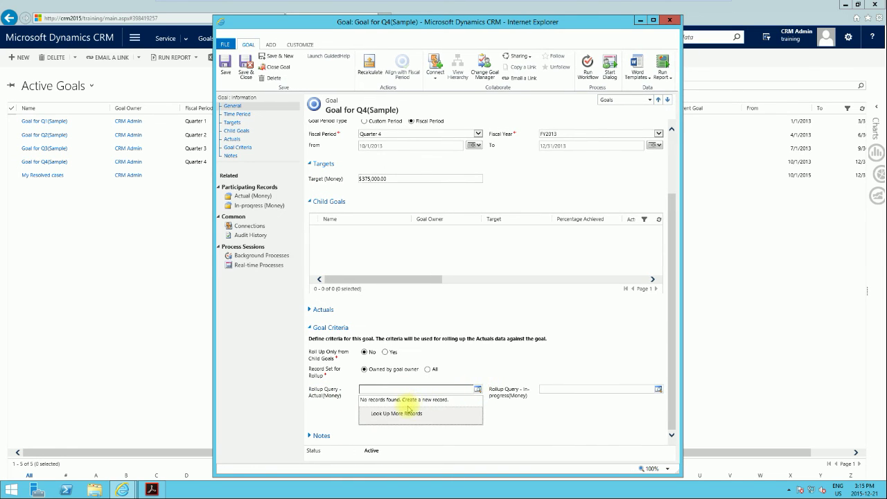
left_click(406, 414)
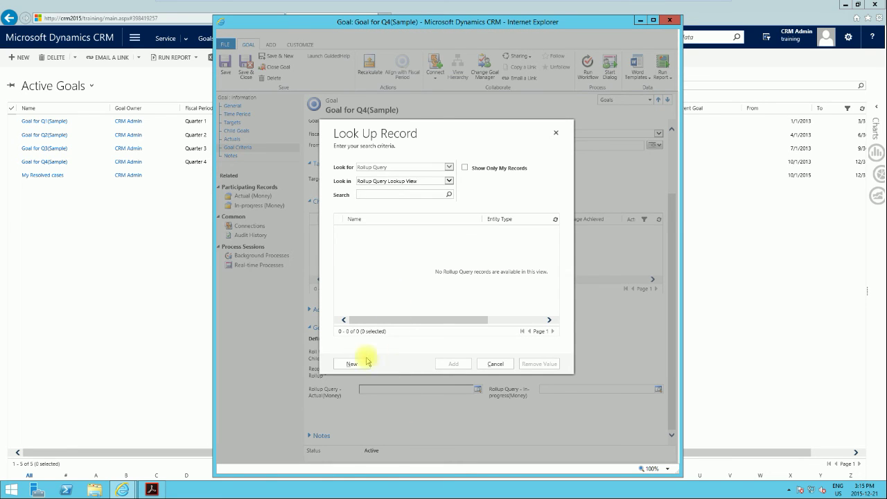
left_click(352, 364)
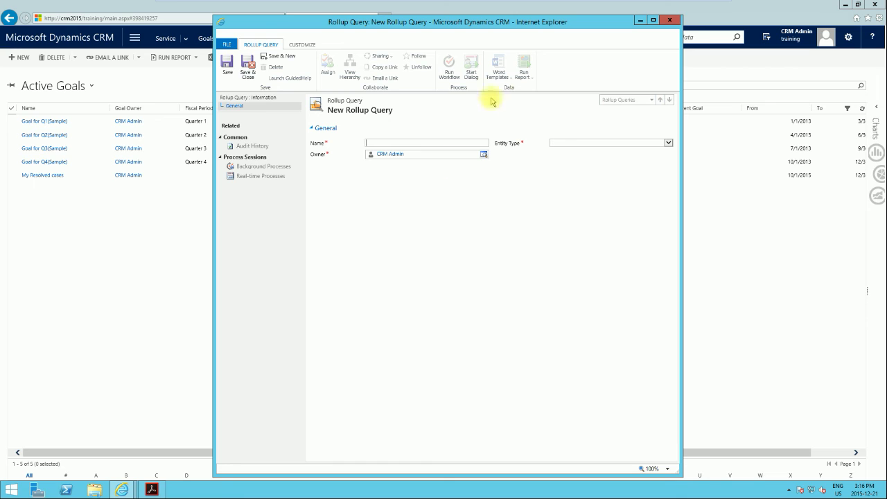
left_click(669, 20)
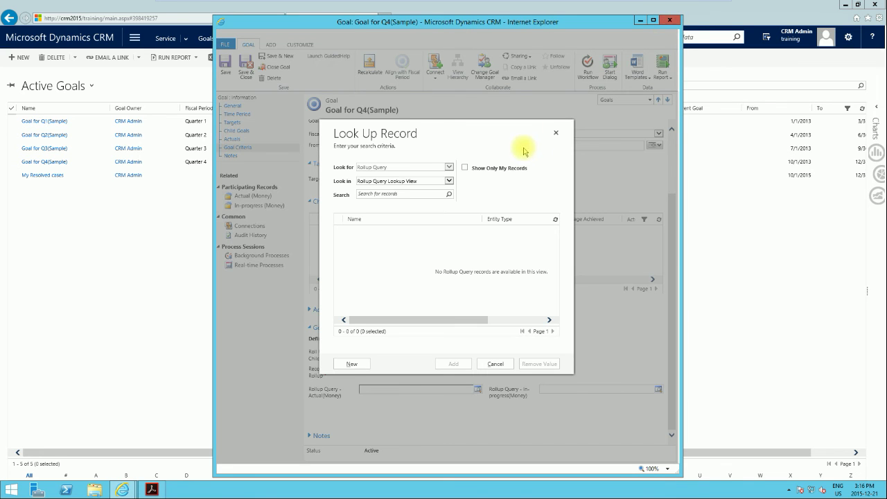
left_click(556, 132)
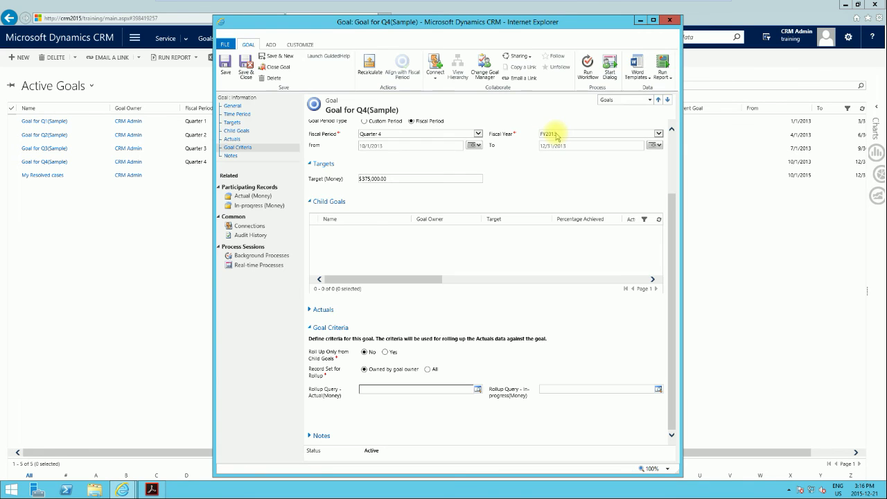
left_click(640, 21)
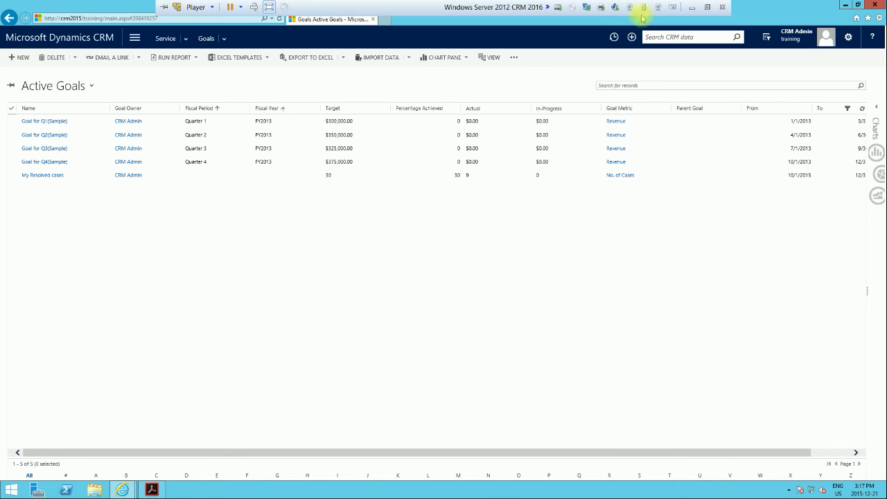
mouse_move(511, 6)
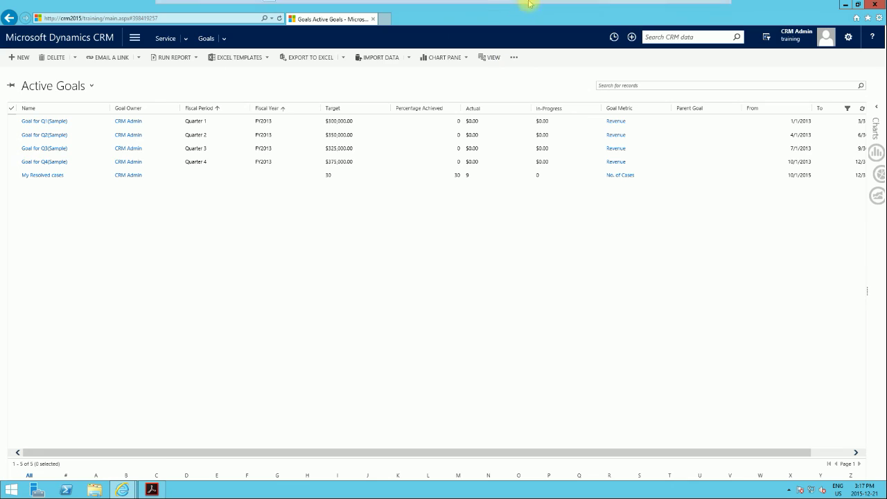